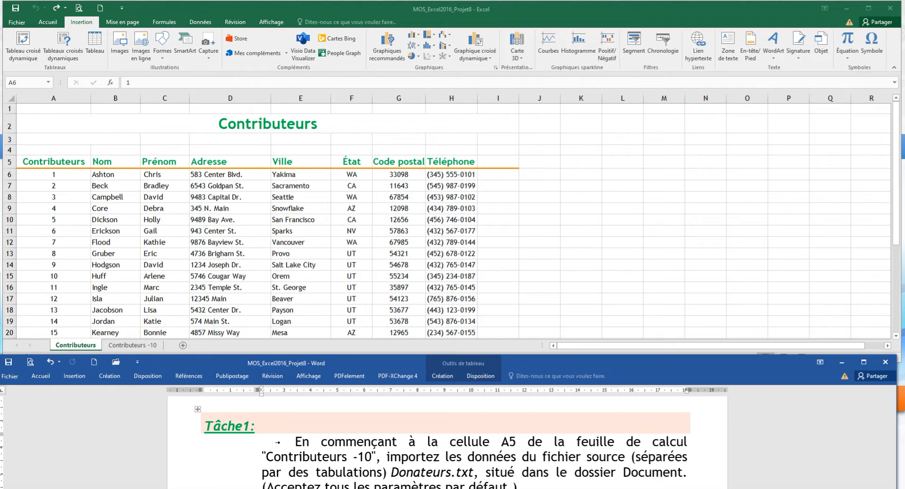
On the Contributeurs -10 sheet, start a text-file import of Donateurs from the Documents folder
click(132, 345)
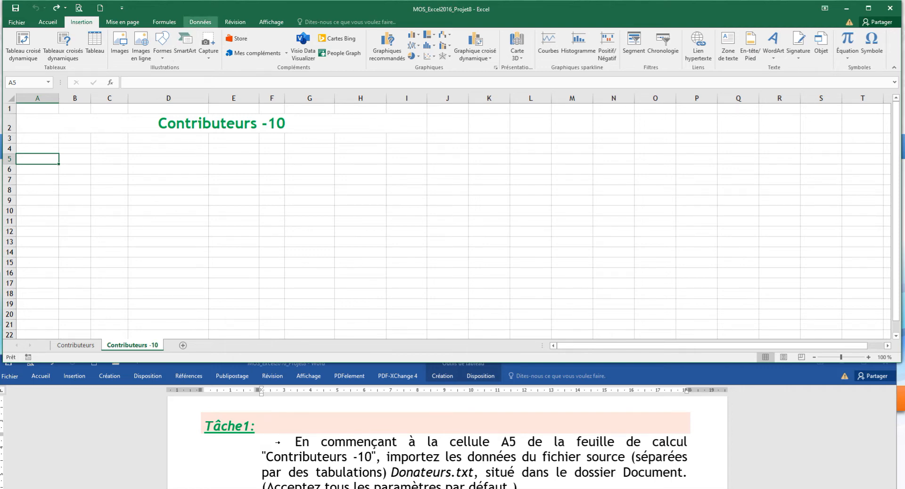
click(200, 22)
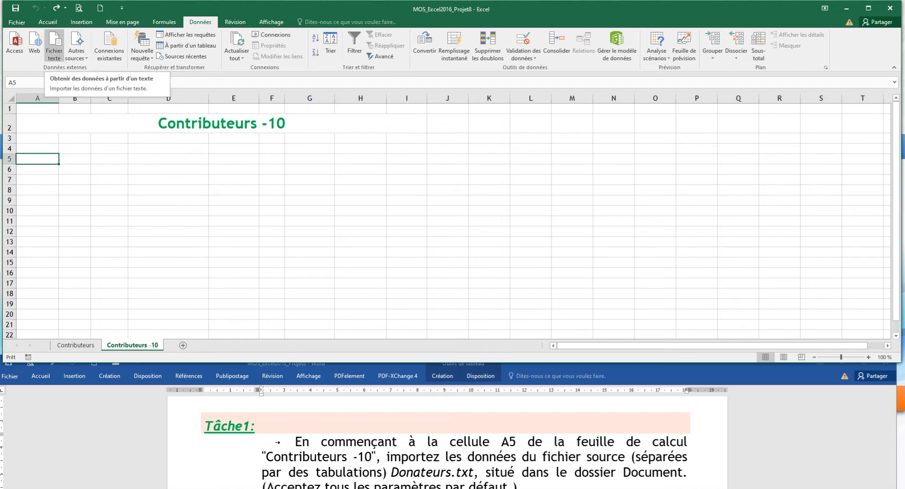
click(54, 47)
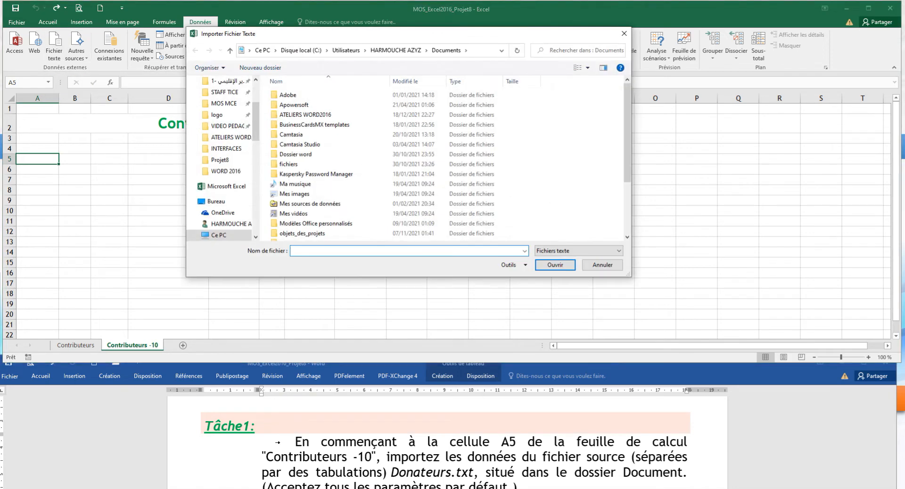
scroll(628, 142, down, 1)
drag(628, 143, 628, 176)
click(293, 236)
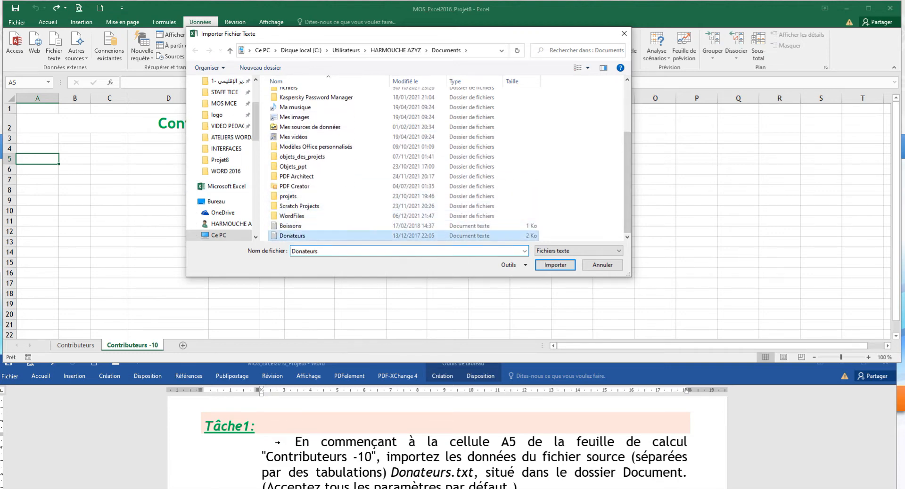
click(556, 265)
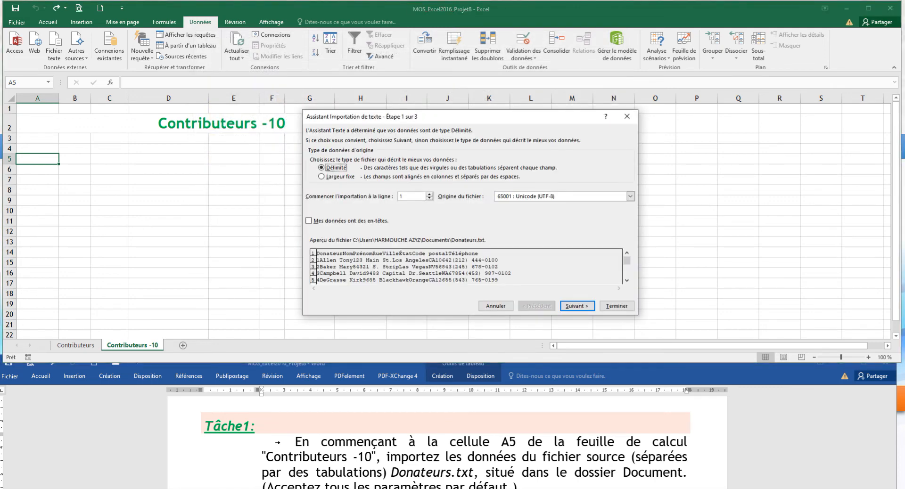
Complete the text import with the default tab-delimited settings, placing the data in the existing sheet at cell A5
drag(440, 119, 393, 104)
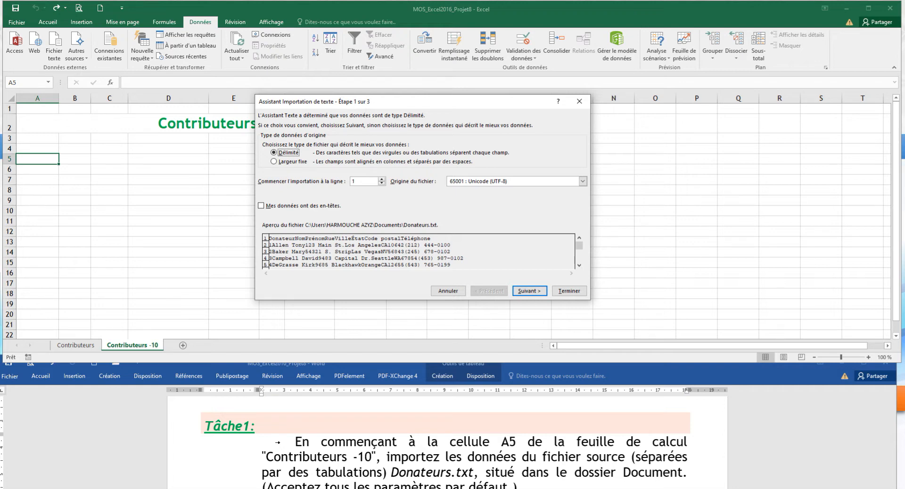
key(Return)
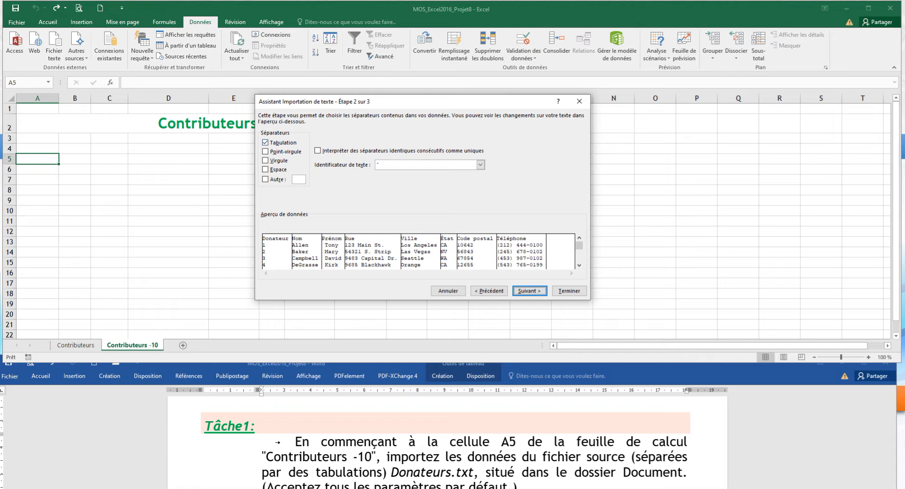
key(Return)
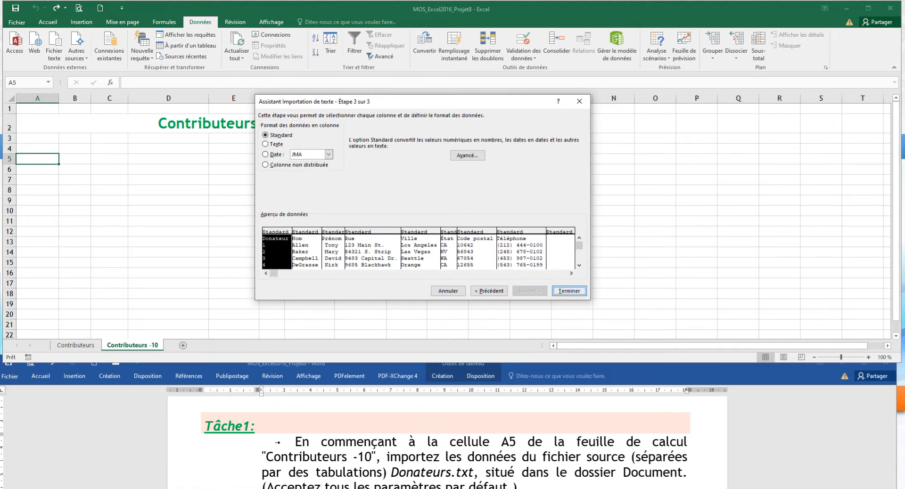
key(Return)
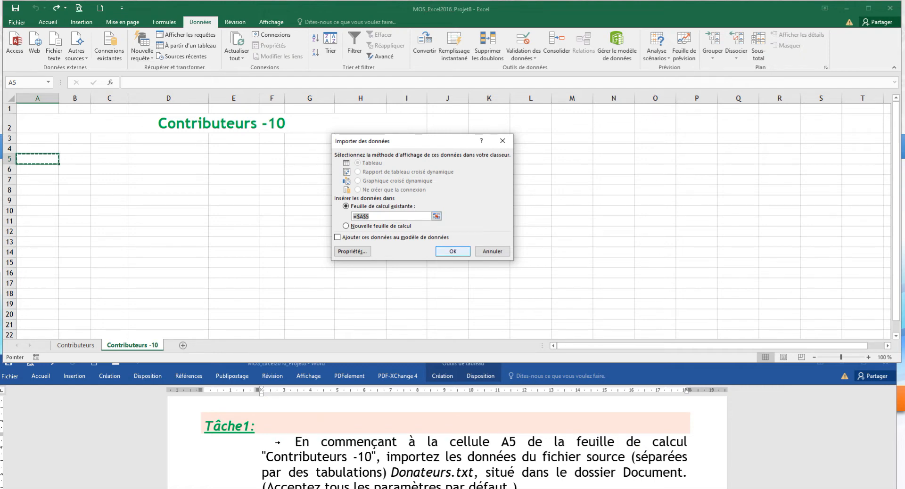
key(Return)
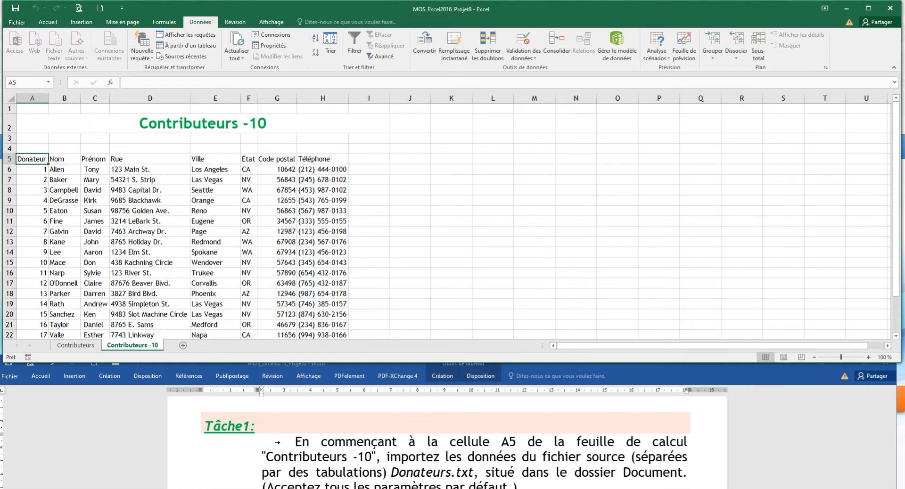
Read Tâche2 in the Word document, and delete the contents of the named range INFO on the Contributeurs sheet
scroll(448, 443, down, 3)
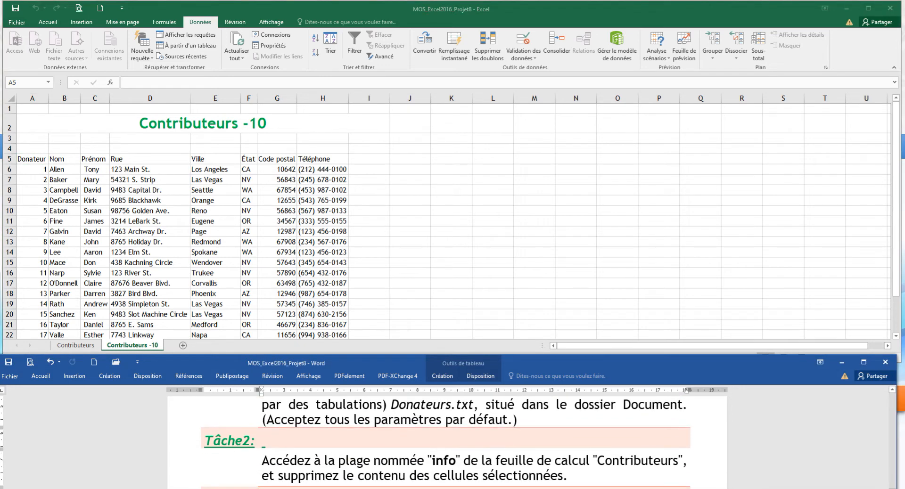
scroll(448, 443, down, 1)
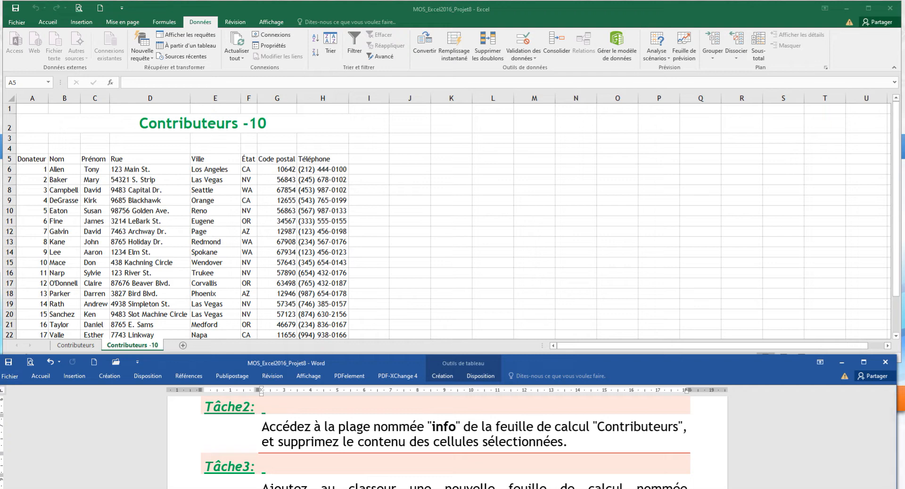
click(76, 345)
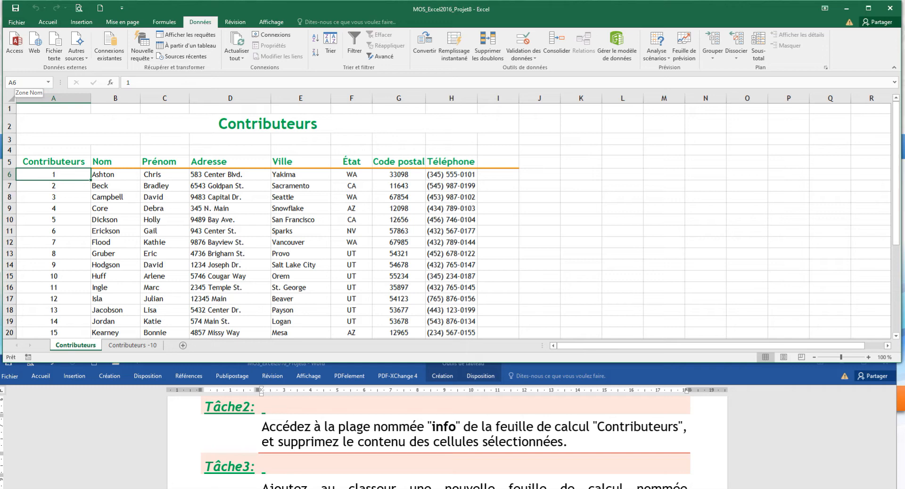
click(49, 82)
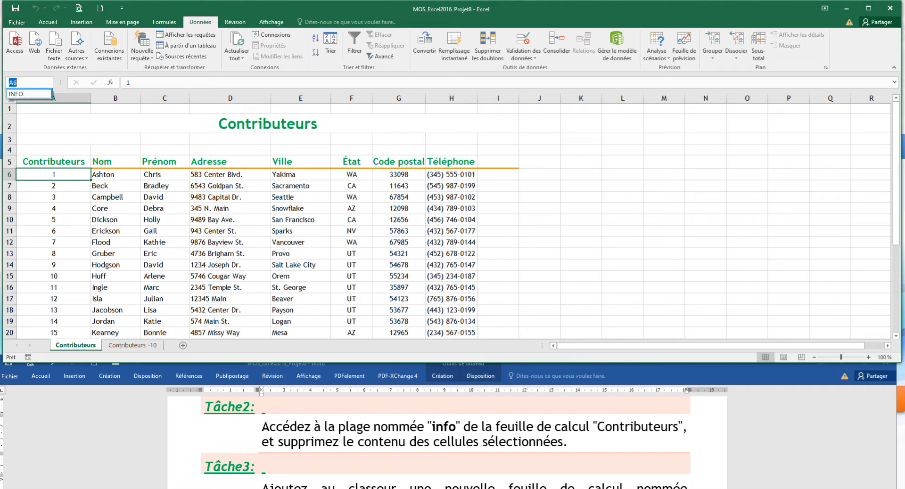
click(15, 94)
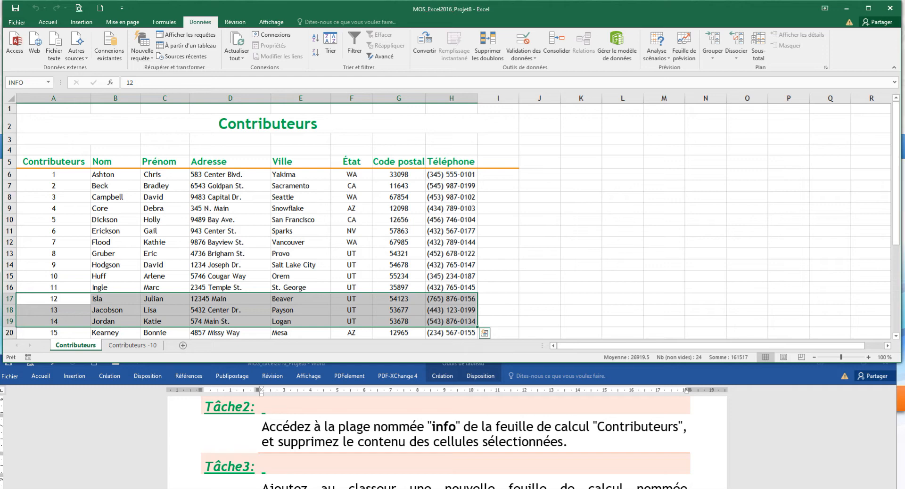
key(Delete)
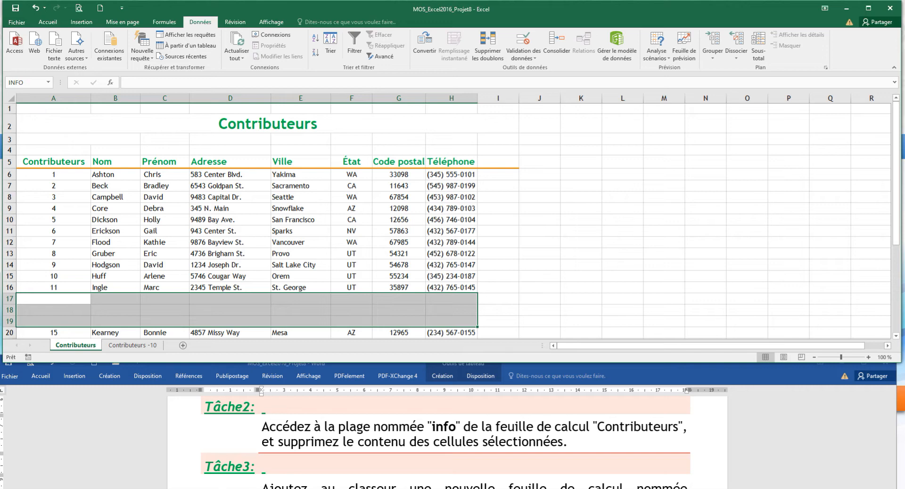
In the Word document, change the sheet name in the Tâche3 instructions to "Contributeurs -100"
click(446, 442)
scroll(446, 443, down, 3)
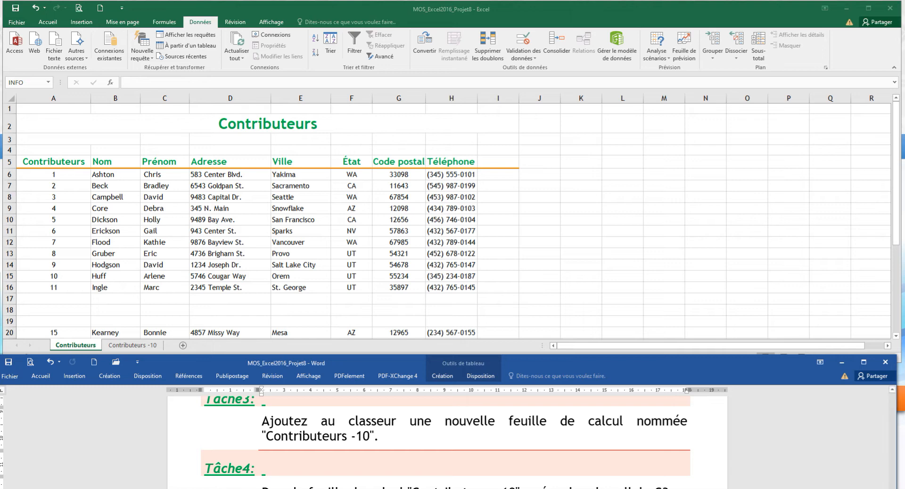
text(0)
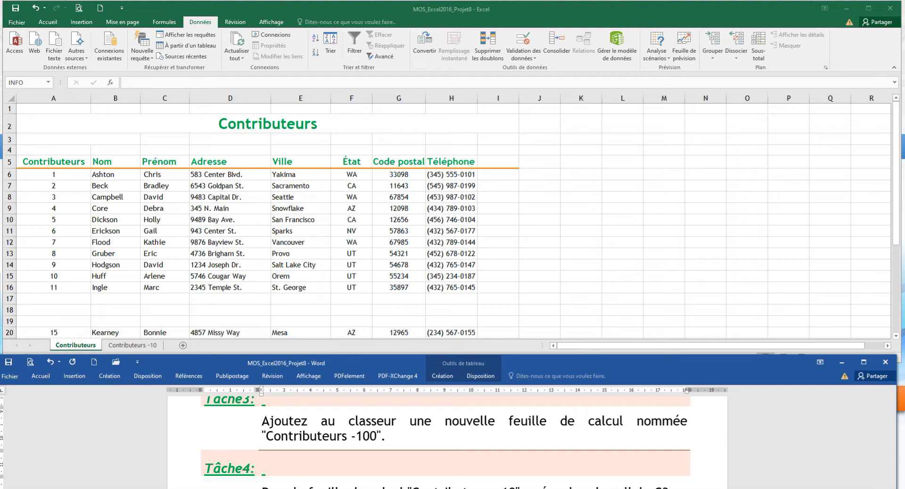
In the Excel workbook, add a new worksheet and place it after the Contributeurs -10 sheet
click(183, 345)
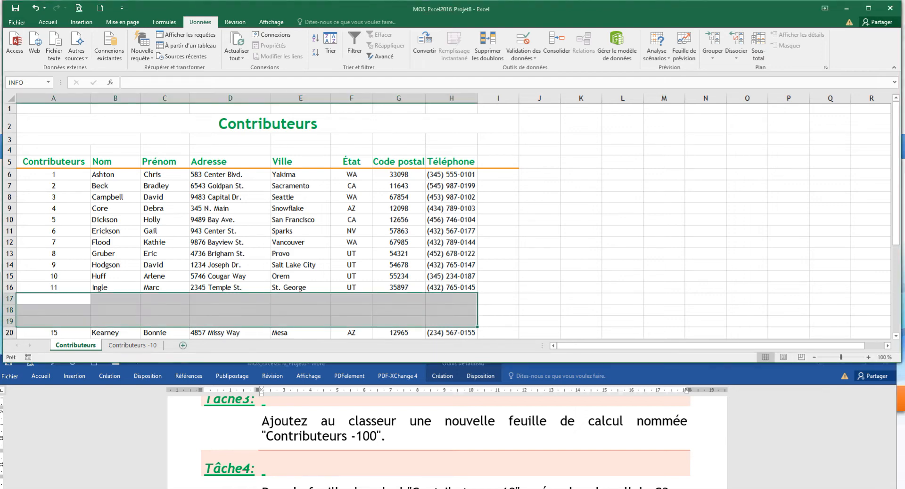
click(183, 346)
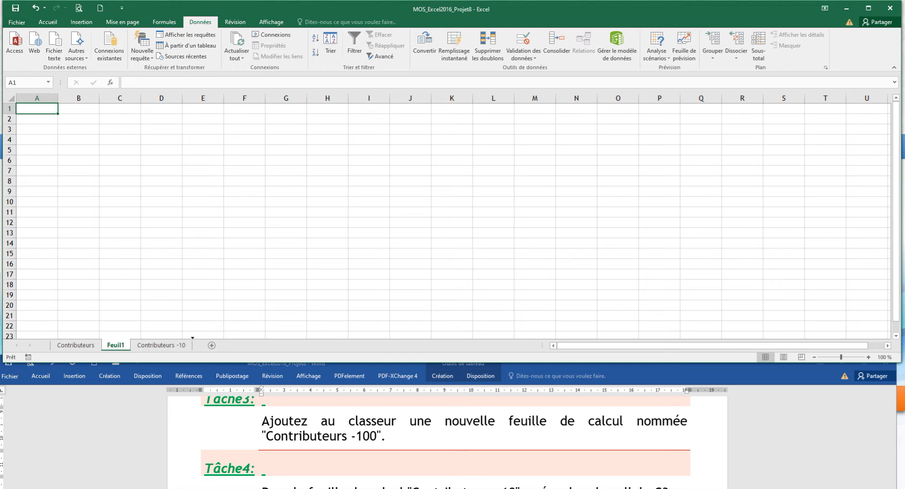
drag(188, 345, 194, 345)
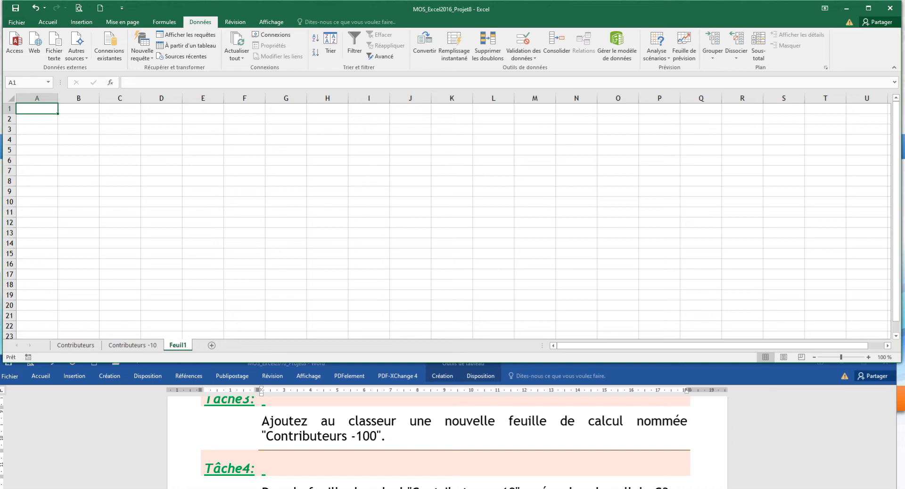
Copy the name "Contributeurs -100" from Tâche3 in Word and rename the new Excel sheet with it
click(377, 437)
drag(266, 437, 377, 436)
key(ctrl+c)
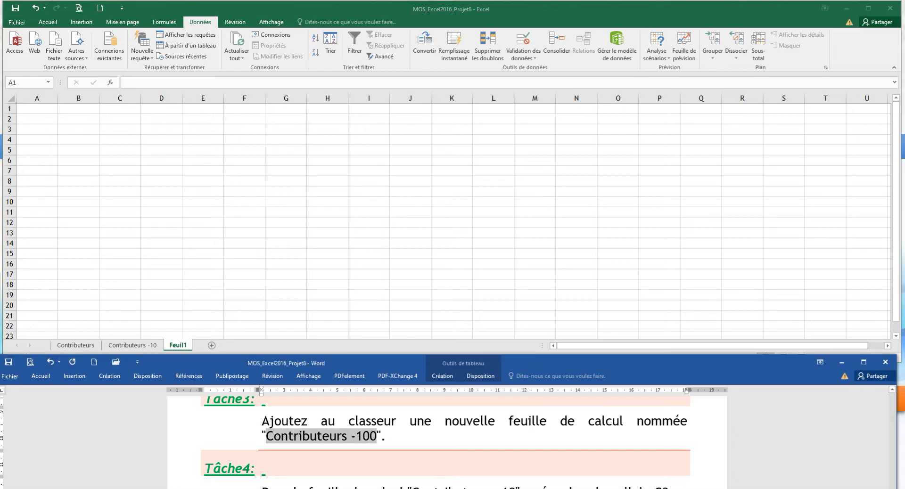
key(alt+Tab)
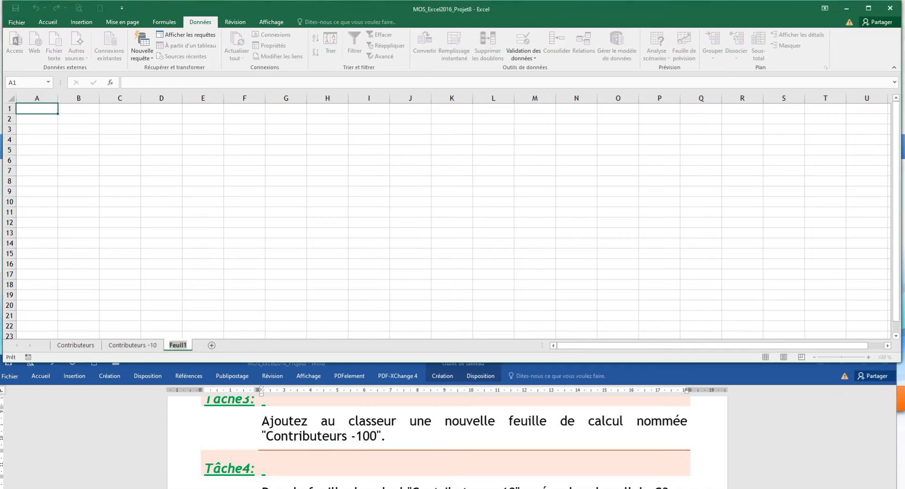
key(ctrl+v)
click(162, 316)
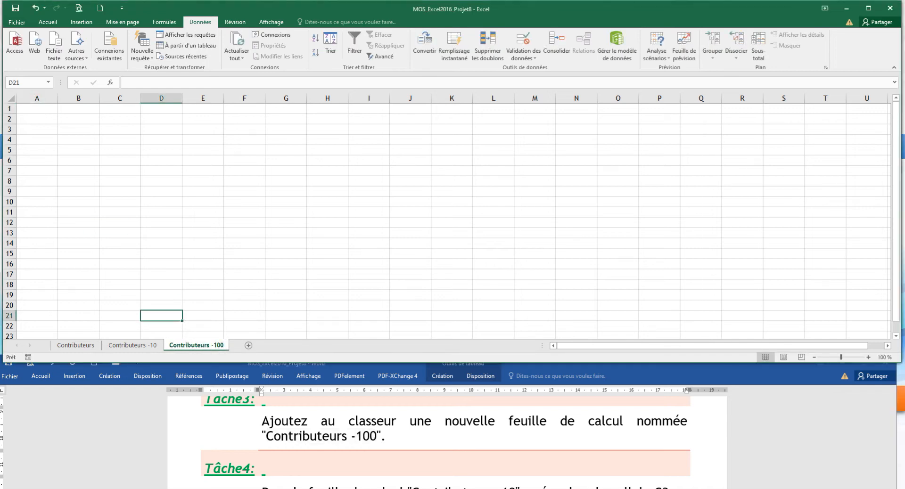
Read Tâche4 in the Word document, and select cell C3 on the Contributeurs -10 sheet in Excel
key(alt+Tab)
scroll(447, 439, down, 1)
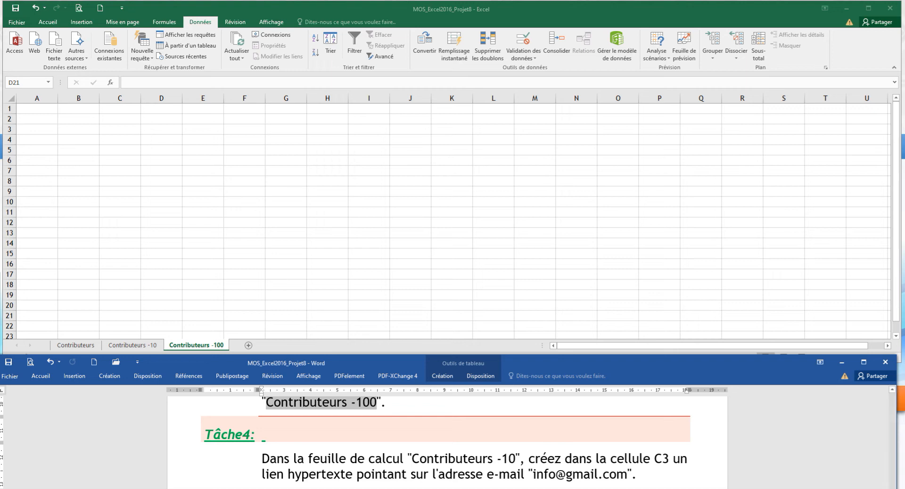
click(132, 345)
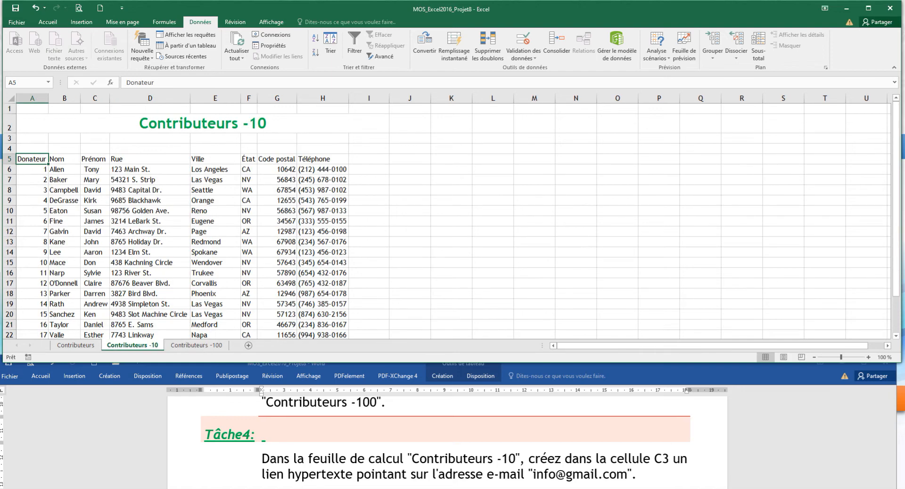
click(95, 138)
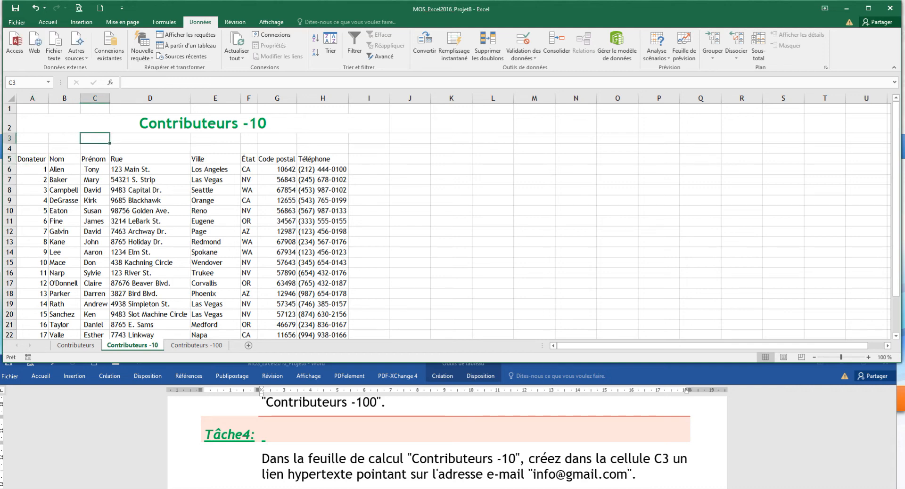
click(82, 21)
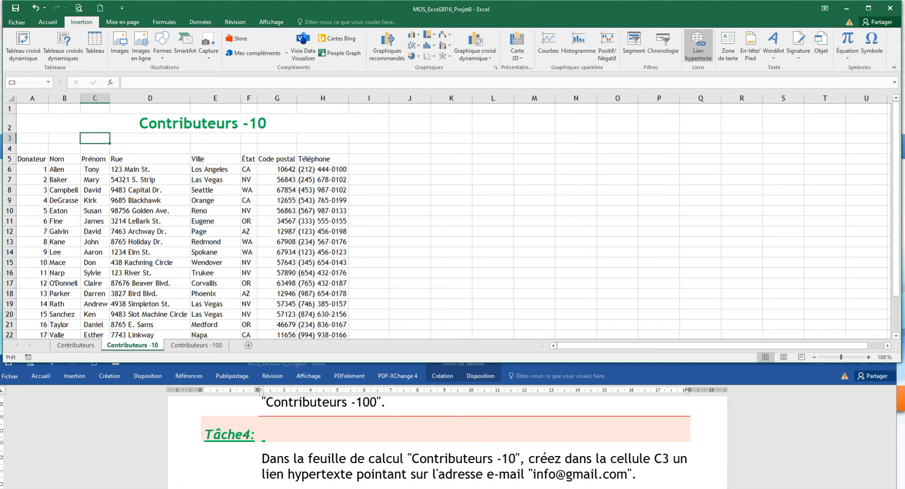
click(699, 45)
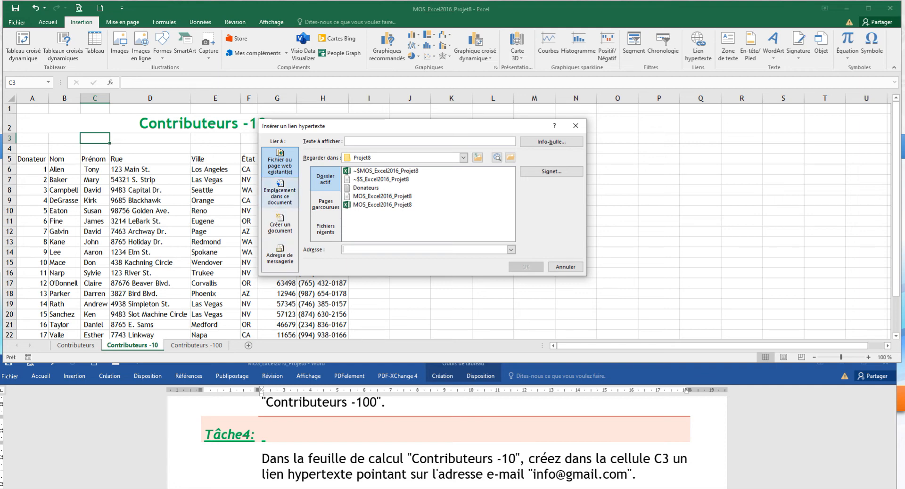
click(279, 254)
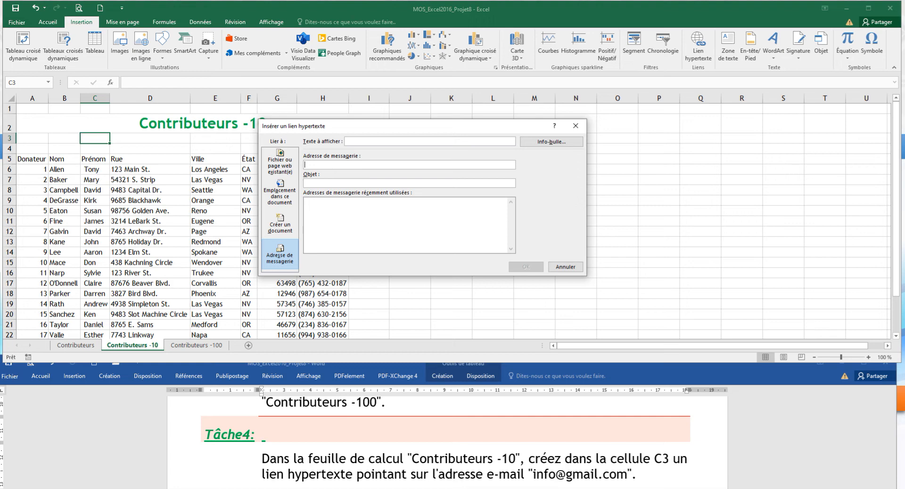
click(566, 268)
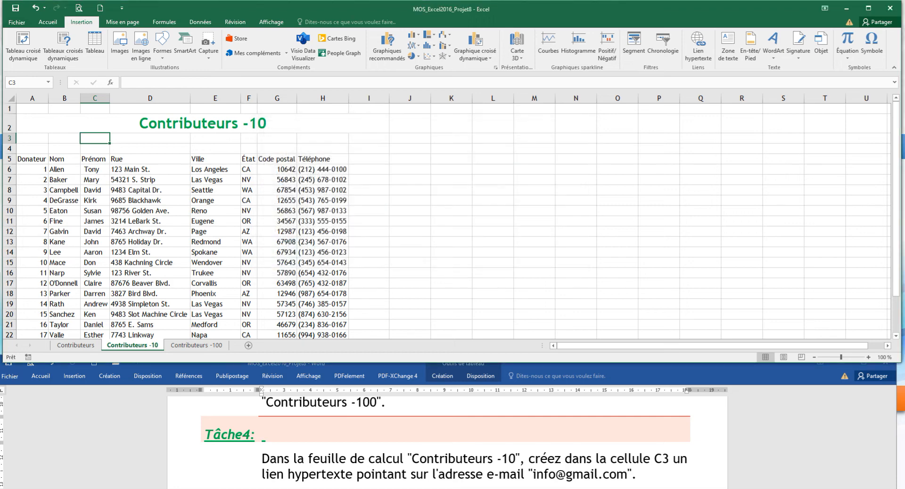
Copy the e-mail address from Tâche4 in Word and insert an e-mail hyperlink to it in cell C3 of the Contributeurs -10 sheet in Excel
key(alt+Tab)
drag(533, 474, 628, 475)
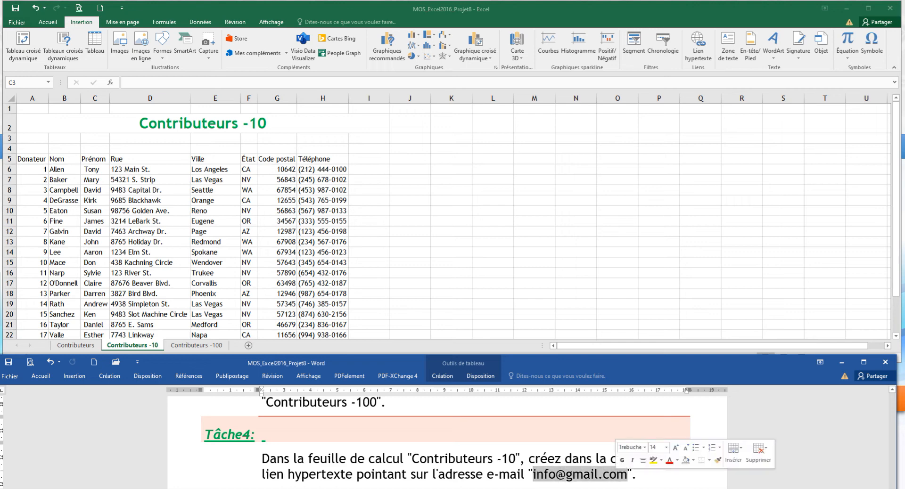
key(ctrl+c)
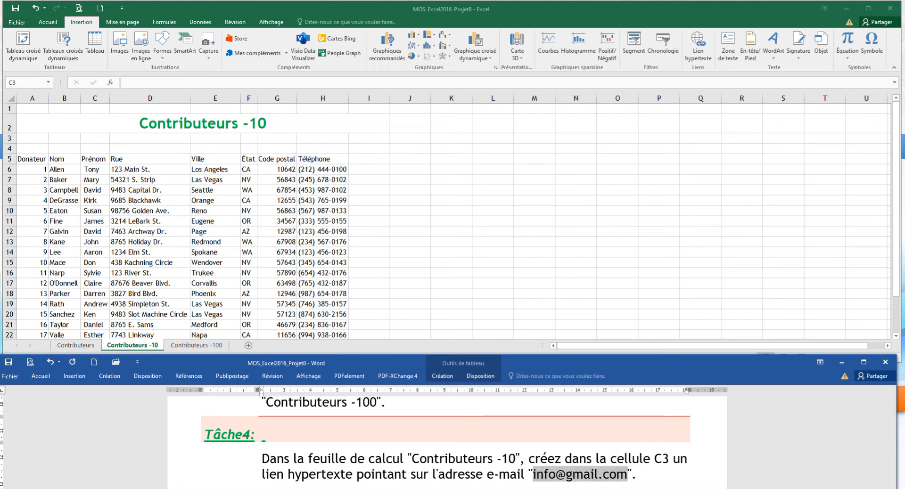
key(alt+Tab)
key(ctrl+k)
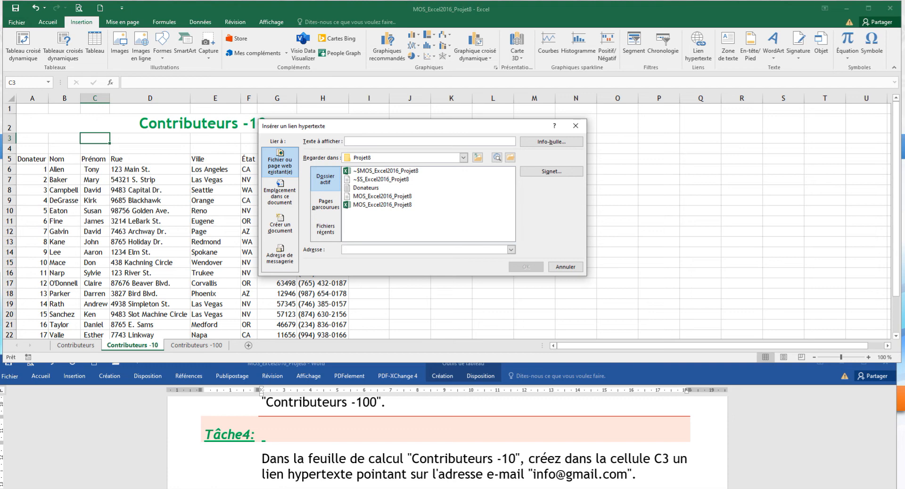
click(280, 257)
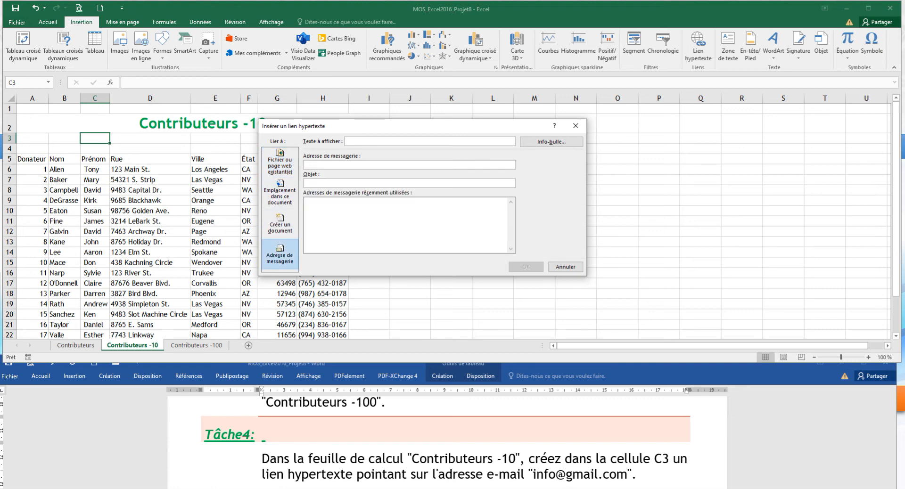
key(ctrl+v)
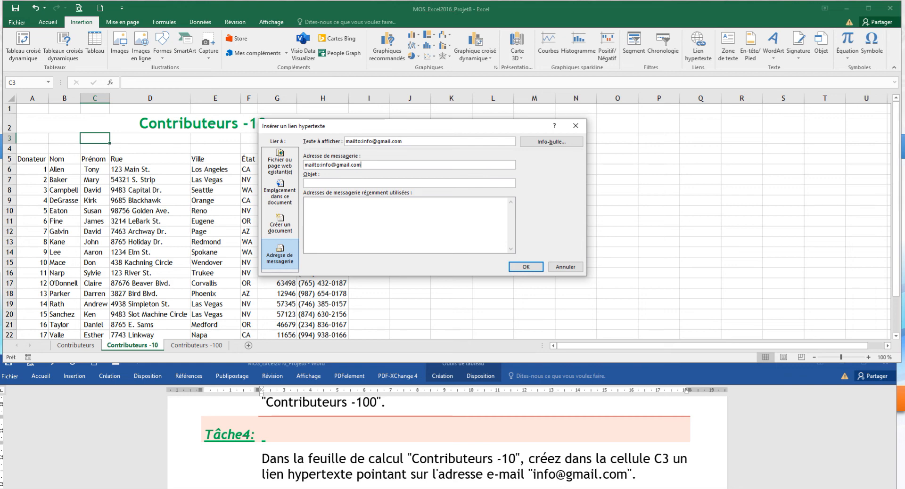
key(Return)
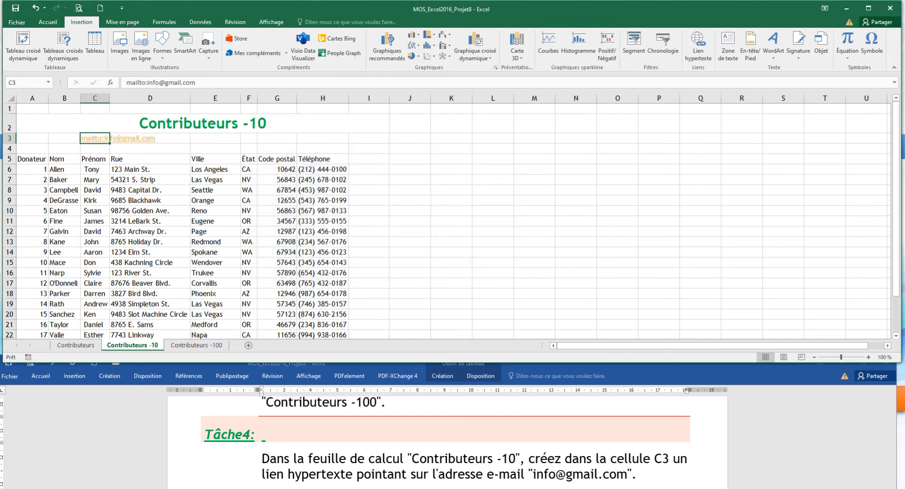
Read Tâche5 in the Word document, and move the Contributeurs -10 sheet to the first position in the Excel workbook
key(alt+Tab)
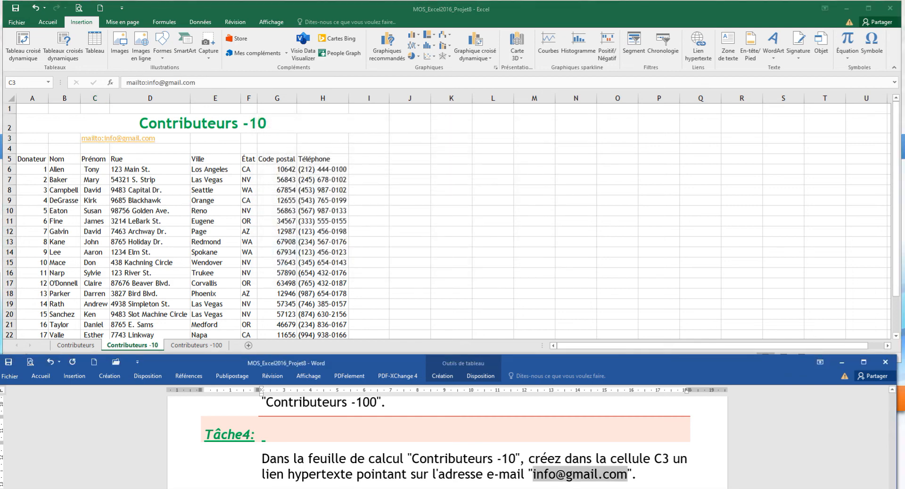
scroll(447, 443, down, 1)
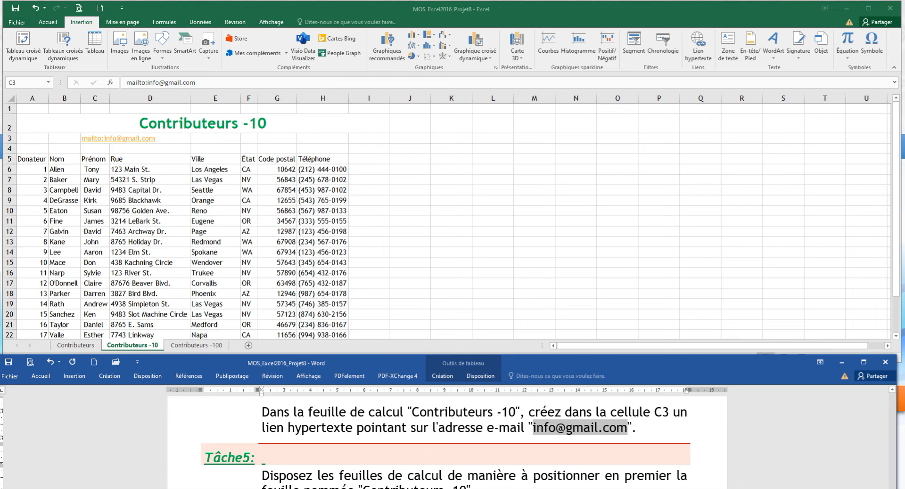
click(637, 428)
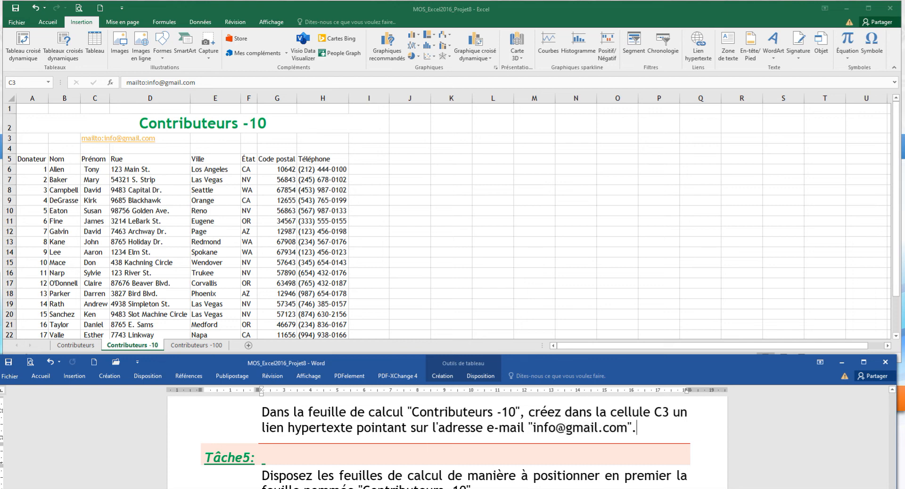
drag(623, 362, 621, 316)
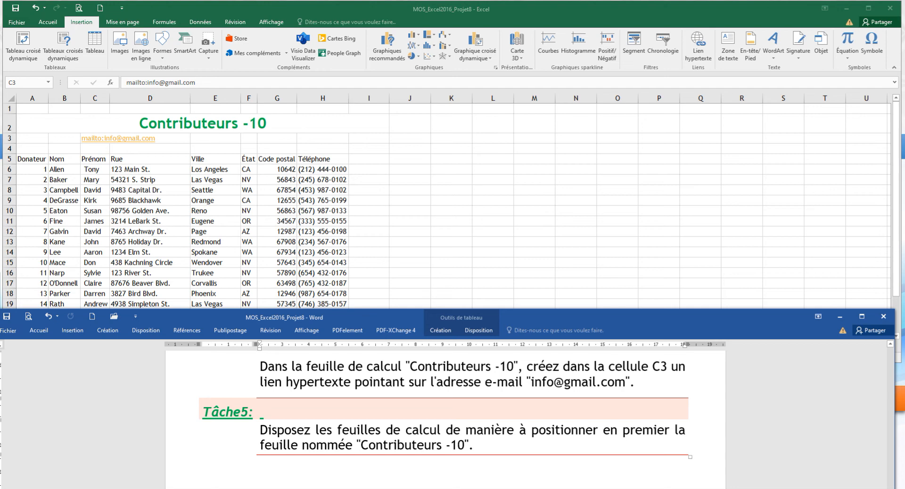
drag(407, 316, 415, 371)
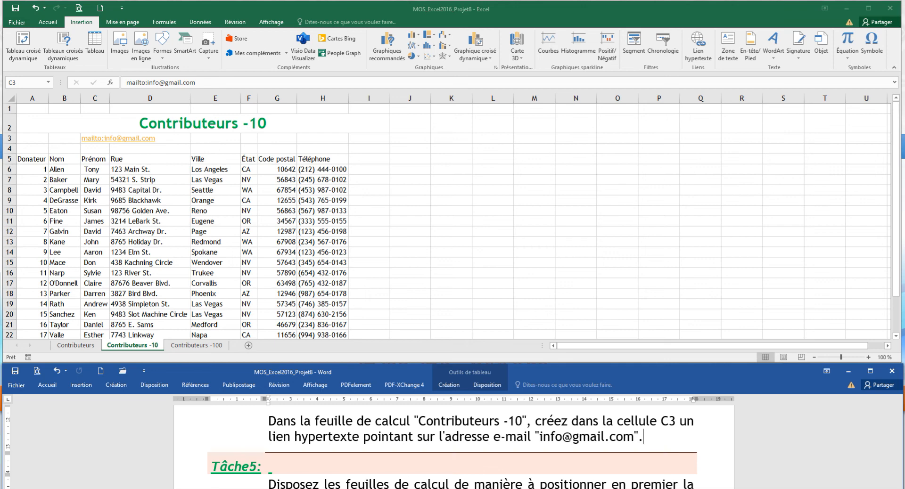
click(109, 138)
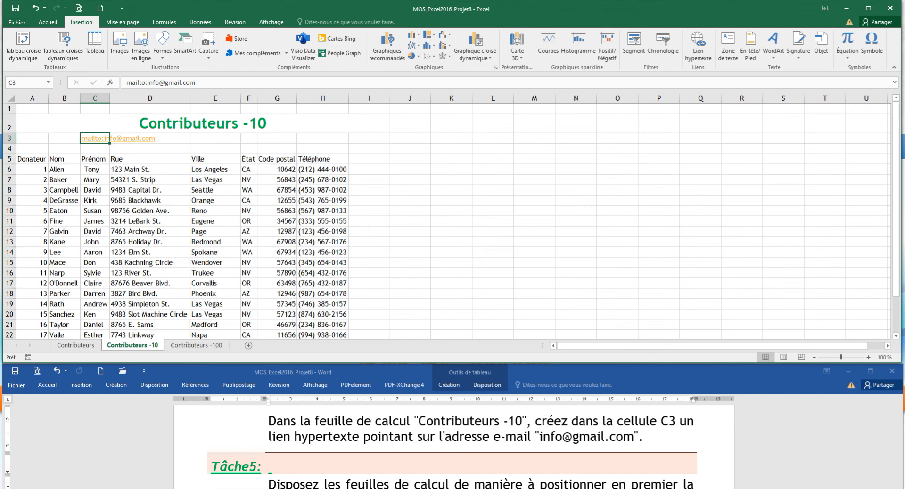
click(75, 345)
click(132, 346)
drag(133, 345, 52, 346)
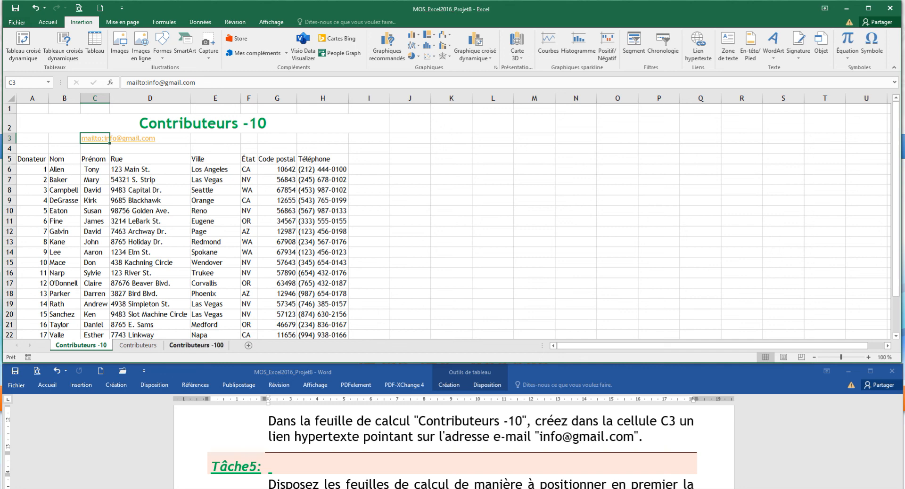
Return to the Word document and recheck the Tâche5 instructions on the sheet order
click(643, 437)
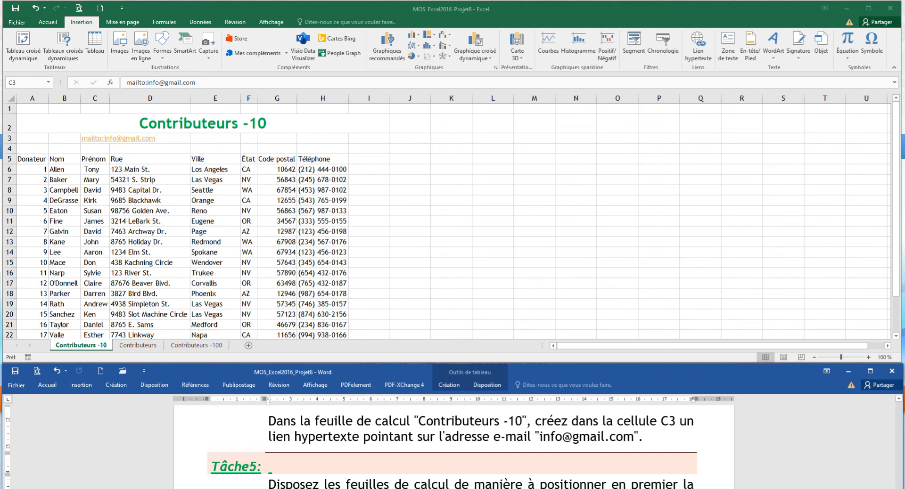
drag(411, 372, 405, 320)
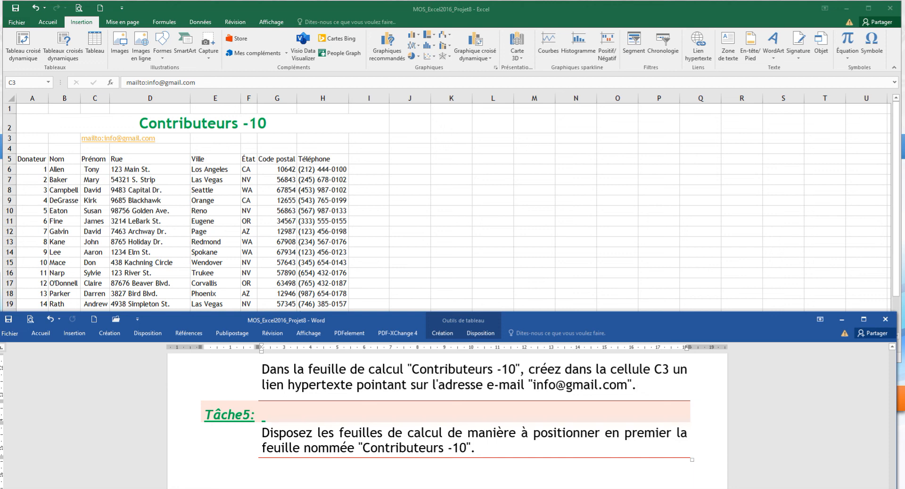
drag(385, 320, 391, 364)
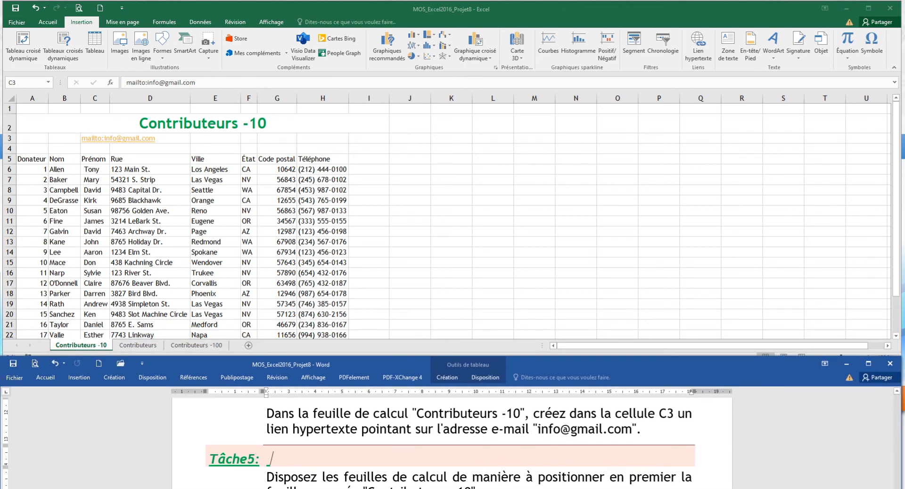